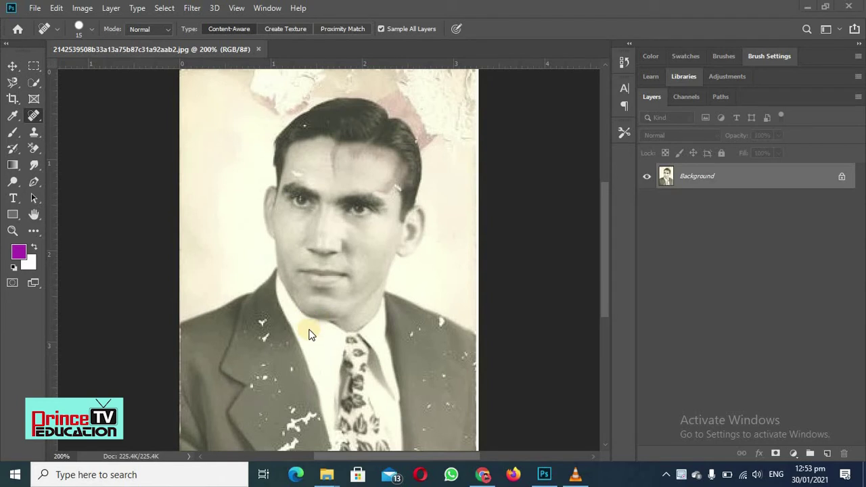
Switch from the Spot Healing Brush to the Healing Brush Tool
click(34, 117)
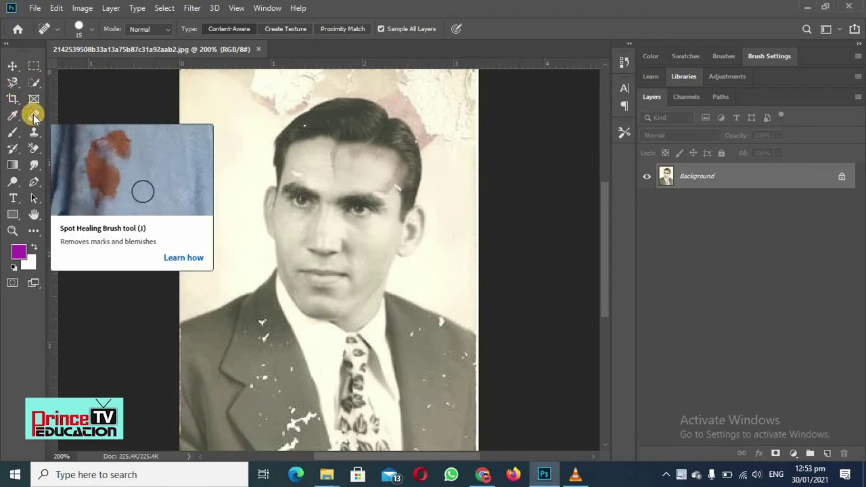
click(34, 117)
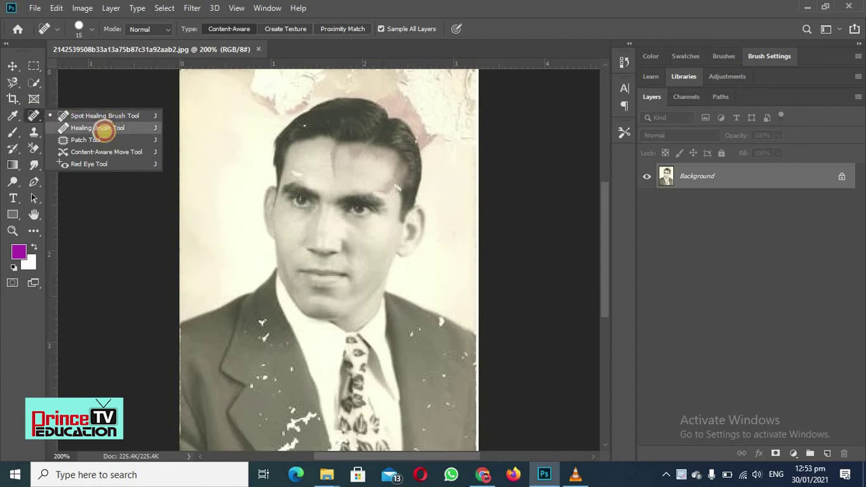
click(105, 132)
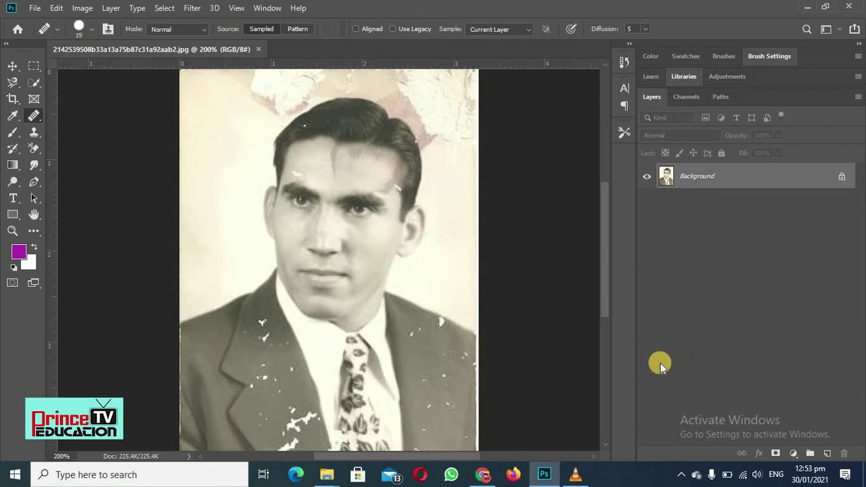
Unlock the Background layer and add a new empty layer above it for the retouching
click(842, 176)
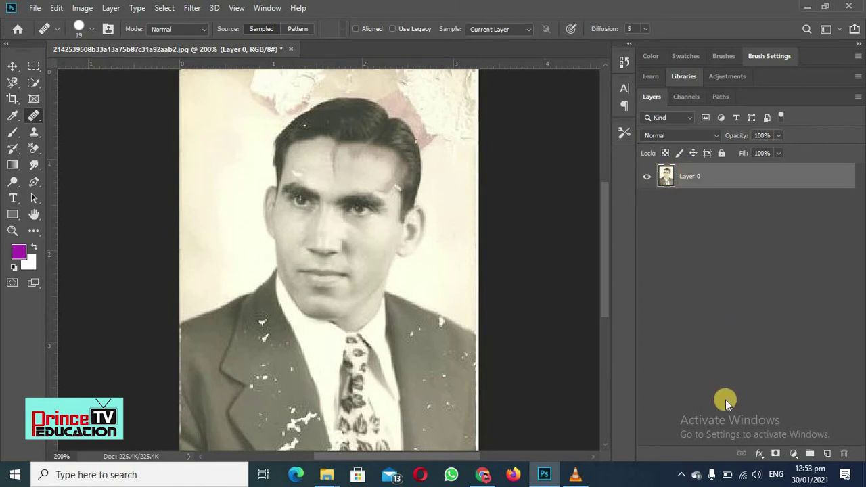
click(827, 453)
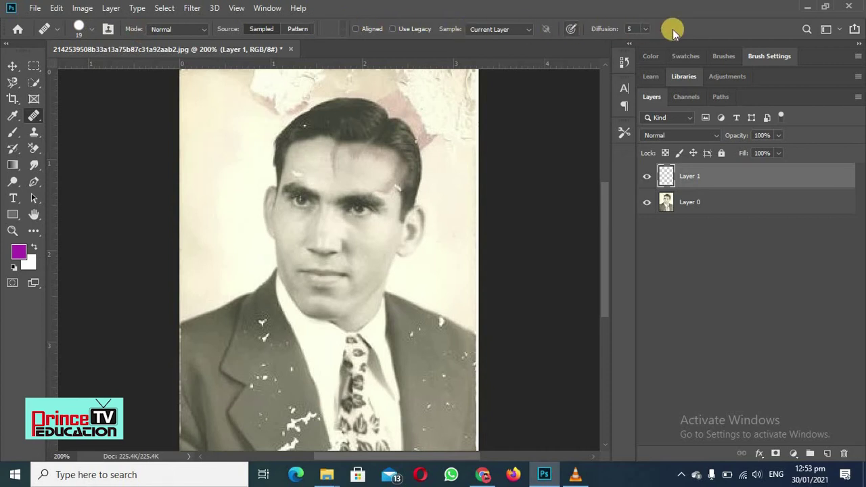
click(91, 28)
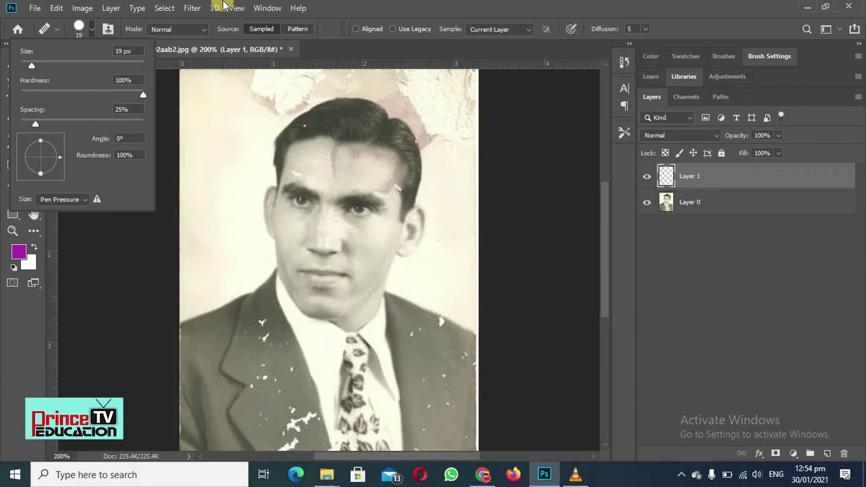
click(142, 9)
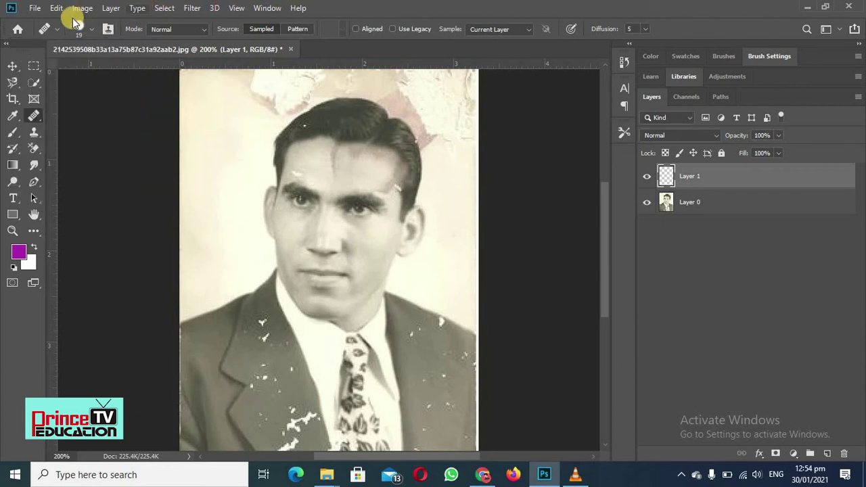
click(207, 29)
click(137, 40)
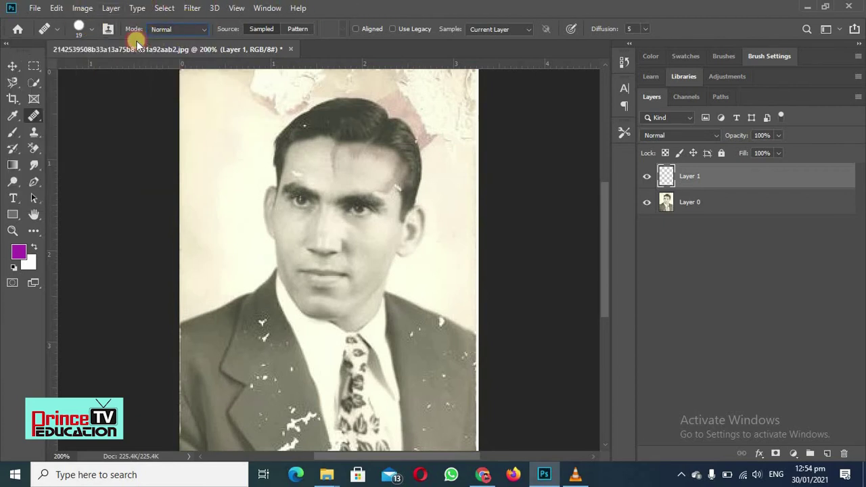
click(106, 31)
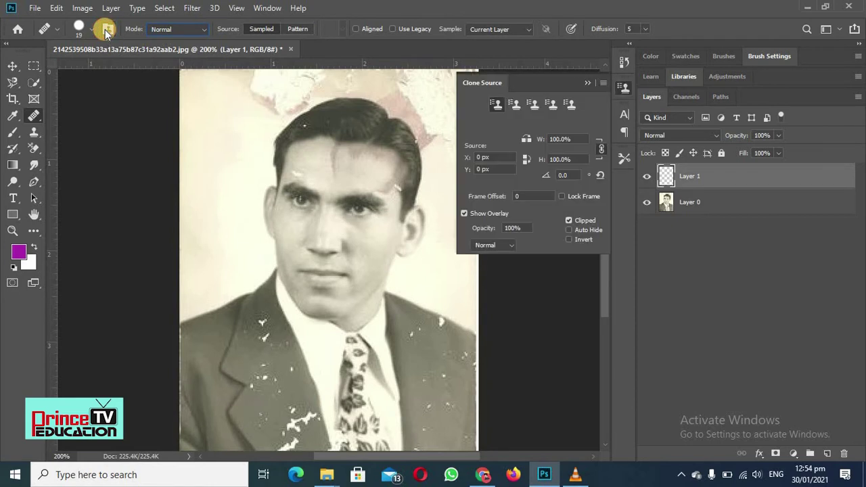
click(586, 82)
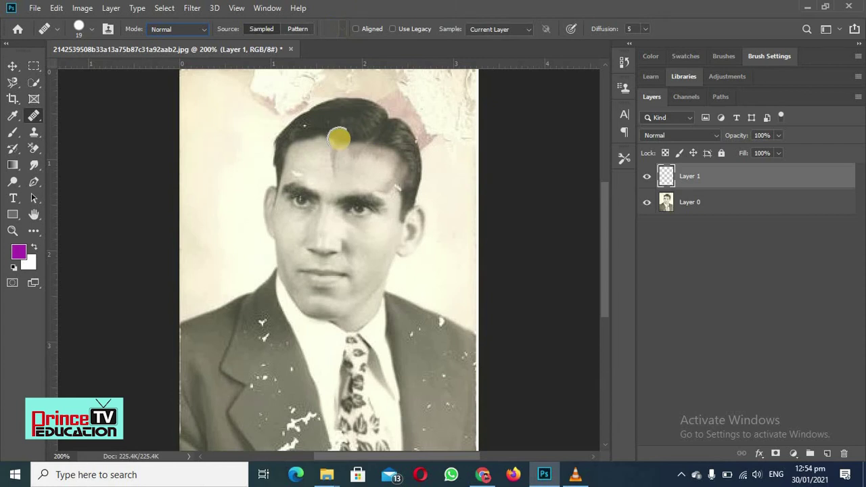
Set the Healing Brush to sample from All Layers
click(530, 29)
click(485, 60)
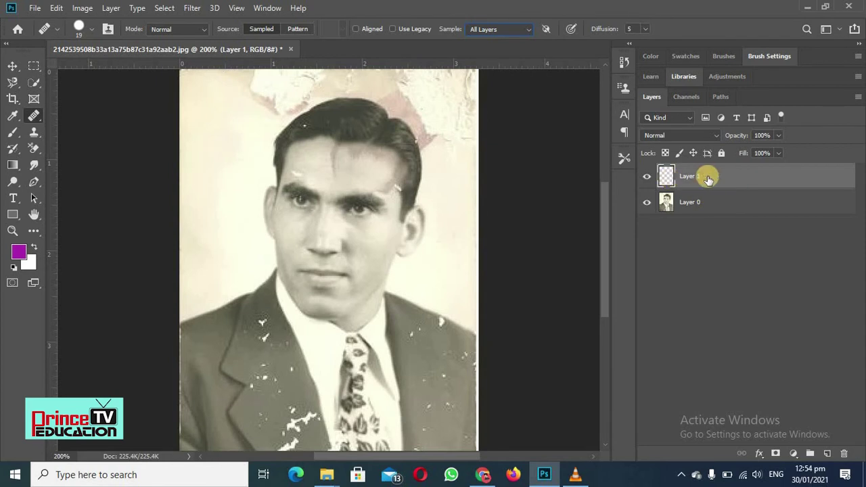
click(33, 117)
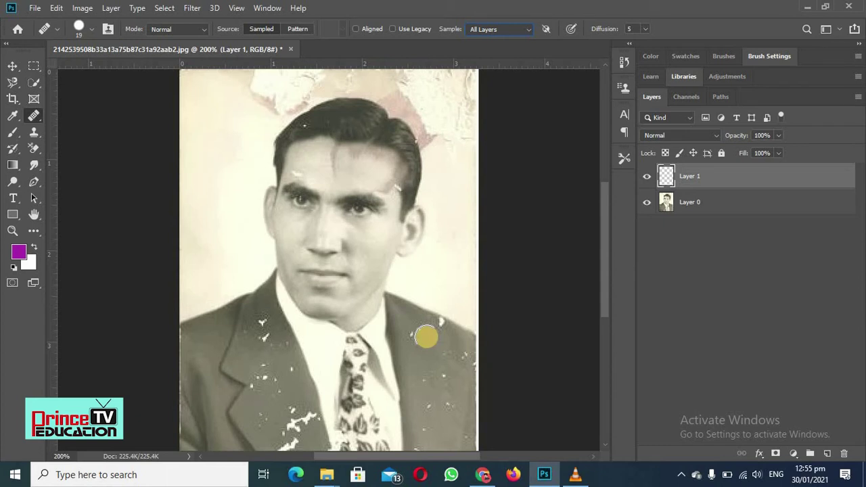
click(426, 337)
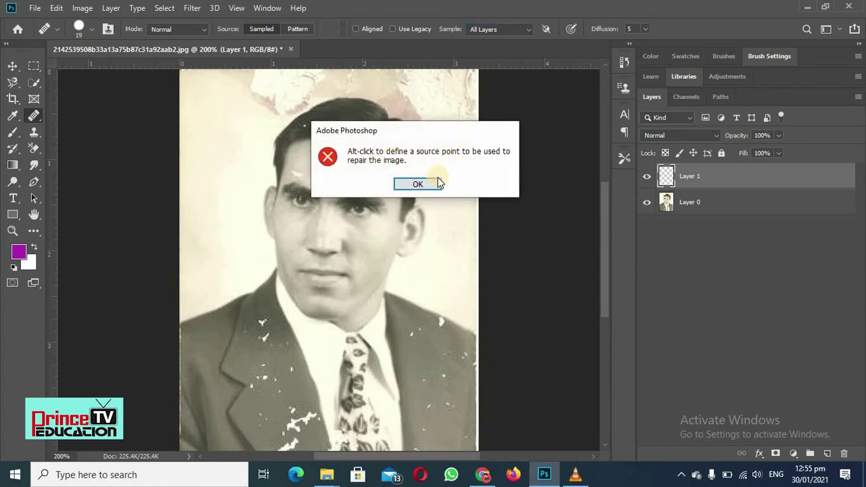
click(421, 183)
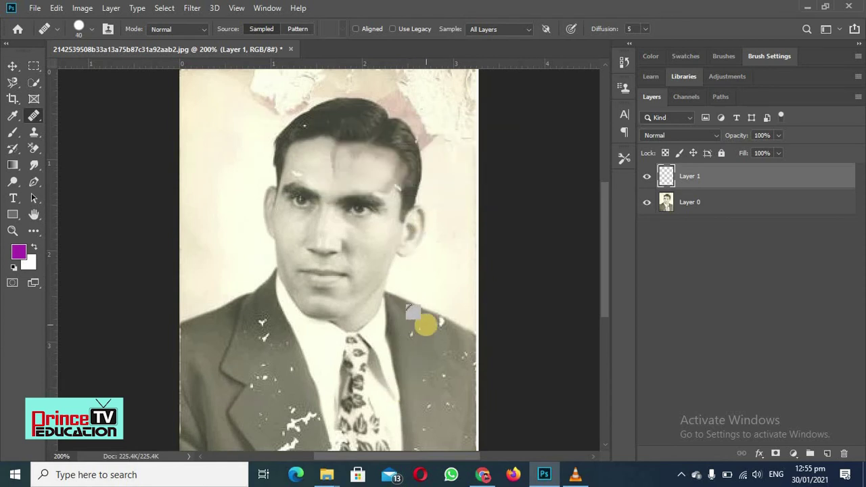
Adjust the Healing Brush size to 8 px to suit the small white specks on the jacket
key(bracketleft)
key(bracketleft)
key(bracketleft)
key(bracketright)
key(bracketright)
key(bracketright)
key(bracketright)
key(bracketright)
key(bracketright)
key(bracketleft)
key(bracketleft)
key(bracketleft)
key(bracketleft)
key(bracketleft)
key(bracketleft)
key(bracketleft)
Heal small white specks on the jacket front on the photo's right side, sampling clean cloth nearby
alt+click(424, 339)
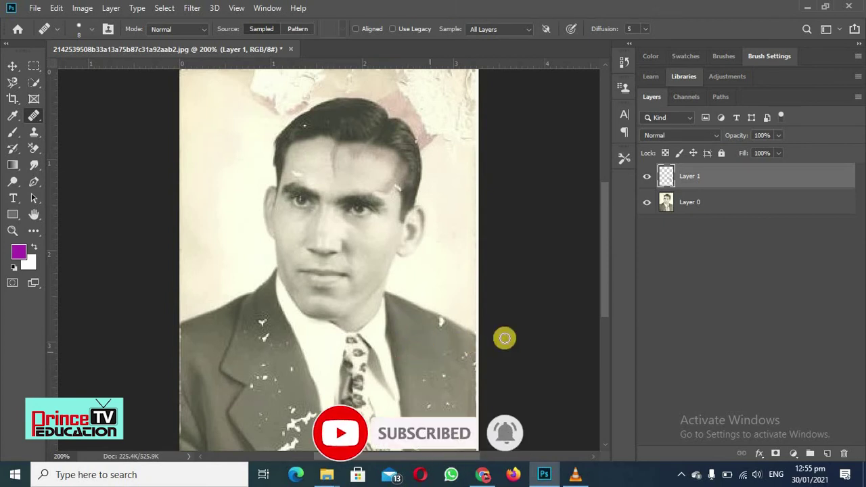
alt+click(441, 367)
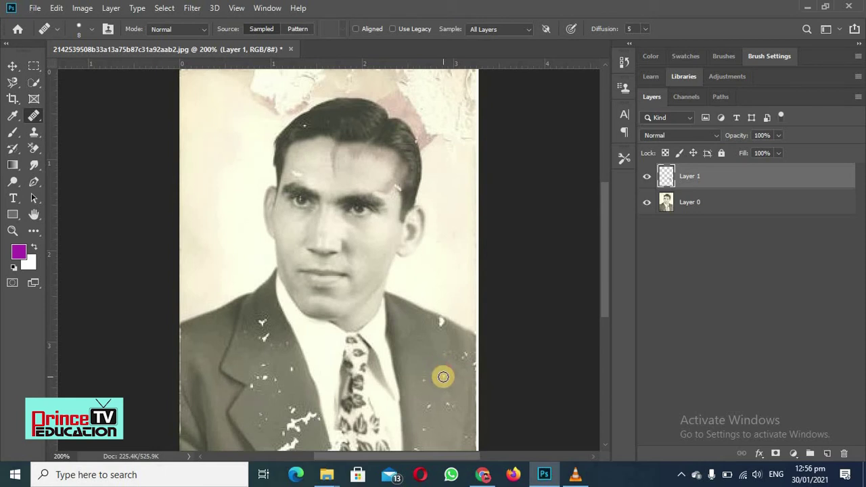
click(447, 399)
mouse_move(446, 399)
mouse_down()
mouse_move(444, 385)
mouse_move(413, 368)
mouse_move(428, 384)
mouse_up()
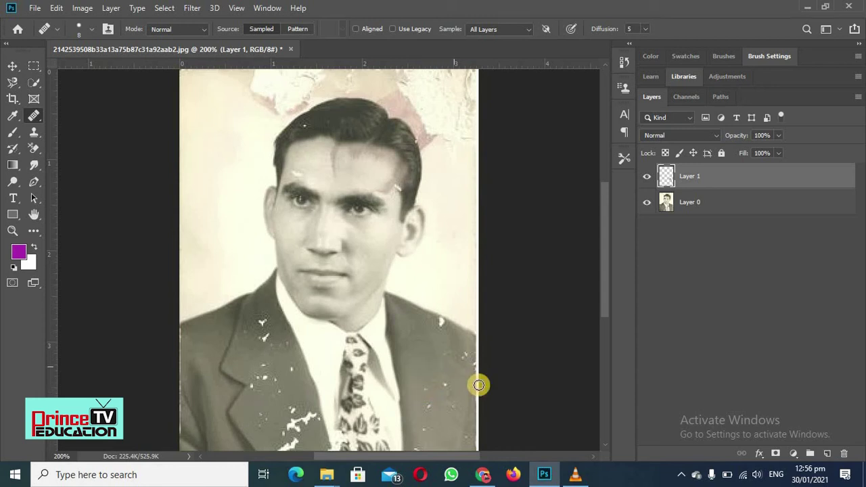
alt+click(440, 365)
mouse_move(464, 359)
mouse_down()
mouse_move(433, 349)
mouse_move(460, 343)
mouse_move(462, 354)
mouse_move(433, 328)
mouse_move(435, 319)
mouse_move(440, 327)
mouse_move(416, 330)
mouse_move(406, 348)
mouse_move(407, 338)
mouse_up()
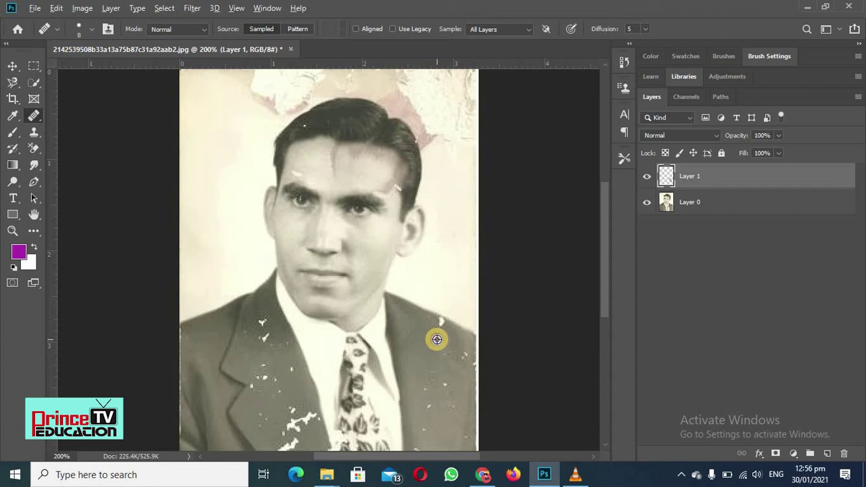
Heal the white patch on the photo's right-hand shoulder and the specks lower on the same jacket side, sampling clean cloth below the patch
alt+click(437, 339)
click(442, 322)
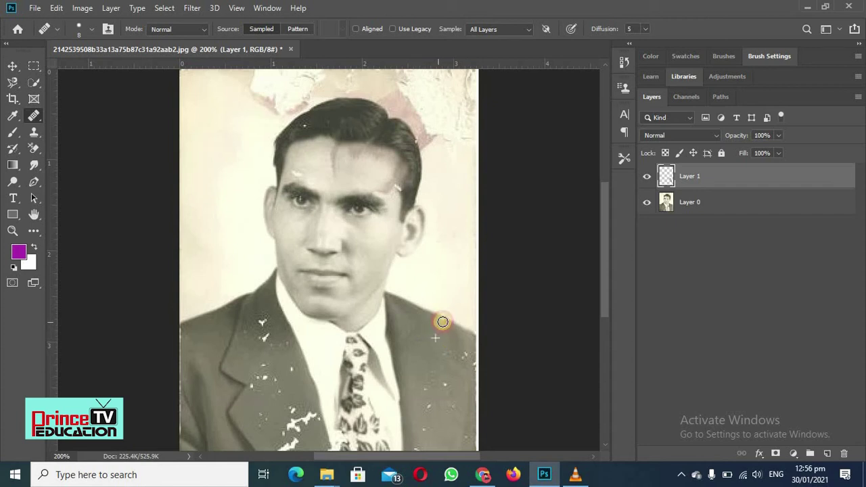
click(450, 328)
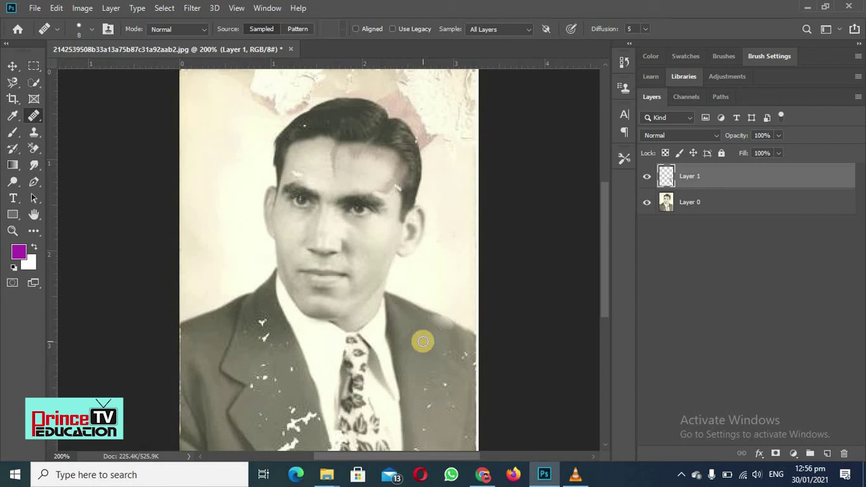
key(ctrl+z)
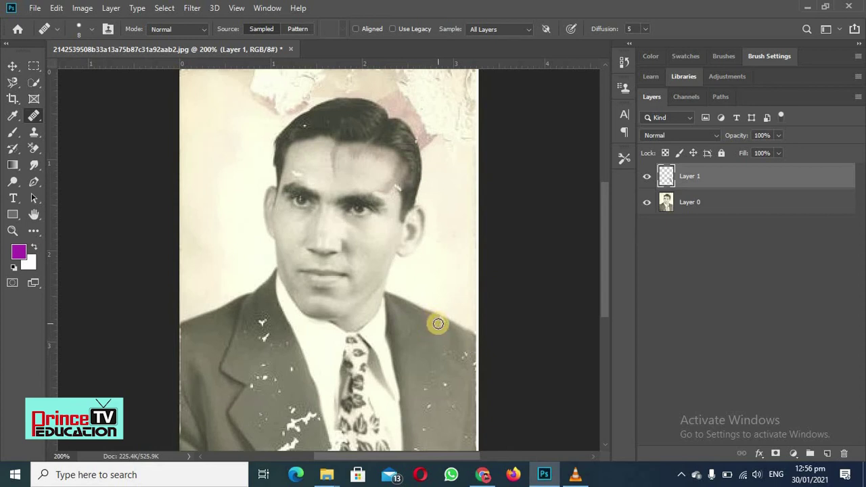
drag(433, 323, 444, 329)
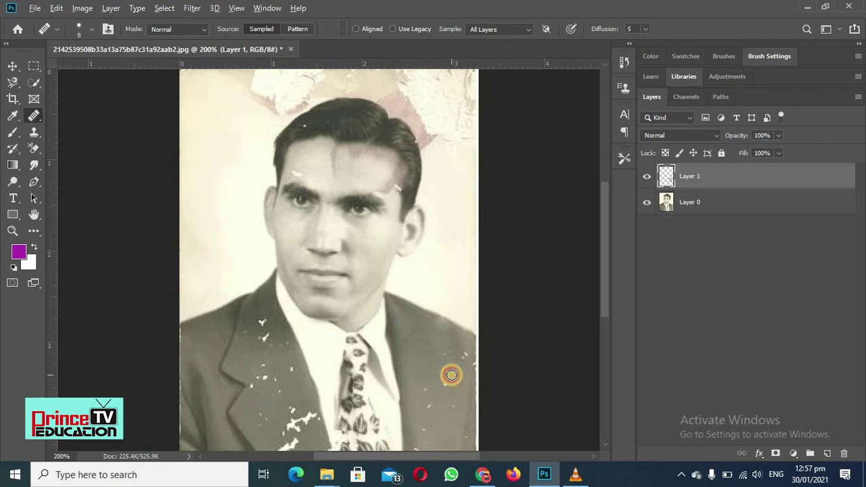
mouse_move(444, 375)
mouse_down()
mouse_move(439, 391)
mouse_move(414, 402)
mouse_move(418, 389)
mouse_move(464, 391)
mouse_move(457, 381)
mouse_up()
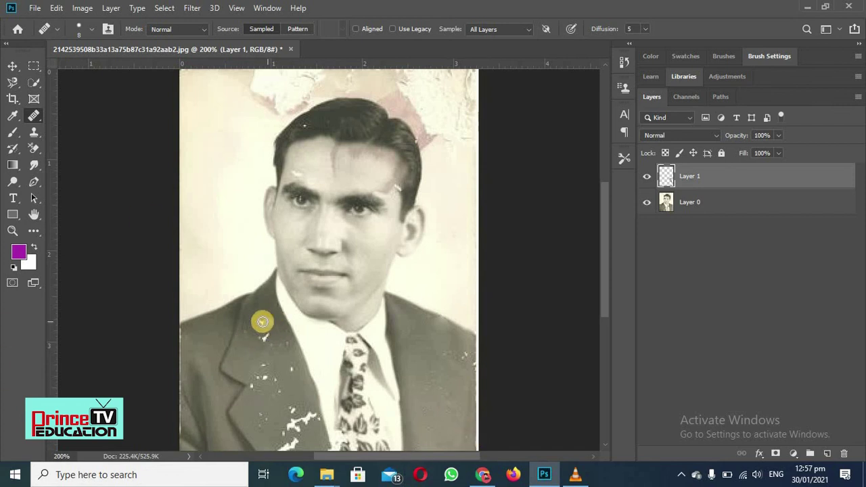
Heal the white scratches and patches down the lapel on the photo's left side, from the upper lapel to the bottom
mouse_move(263, 339)
mouse_down()
mouse_move(248, 337)
mouse_move(263, 359)
mouse_move(293, 371)
mouse_move(286, 344)
mouse_move(245, 379)
mouse_move(262, 379)
mouse_up()
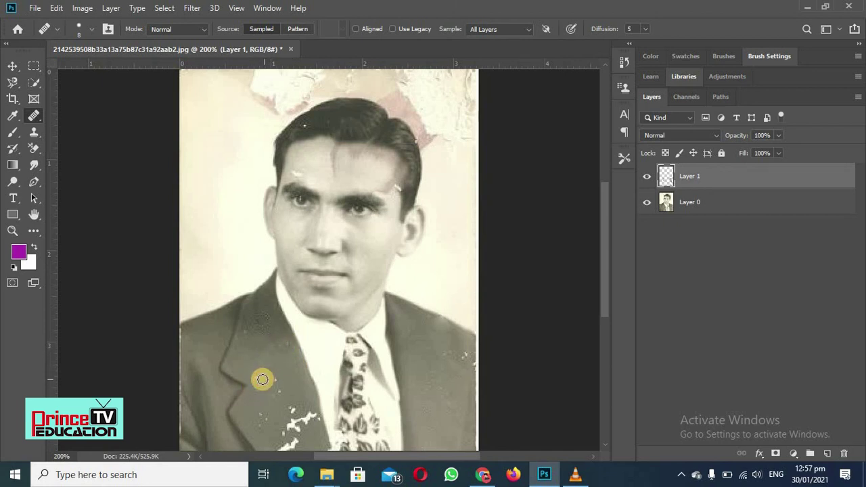
click(260, 378)
click(278, 391)
mouse_move(278, 391)
mouse_down()
mouse_move(270, 426)
mouse_move(263, 416)
mouse_move(288, 408)
mouse_move(292, 440)
mouse_move(308, 404)
mouse_move(311, 410)
mouse_move(315, 433)
mouse_move(309, 422)
mouse_move(294, 427)
mouse_move(292, 383)
mouse_move(312, 422)
mouse_move(283, 445)
mouse_up()
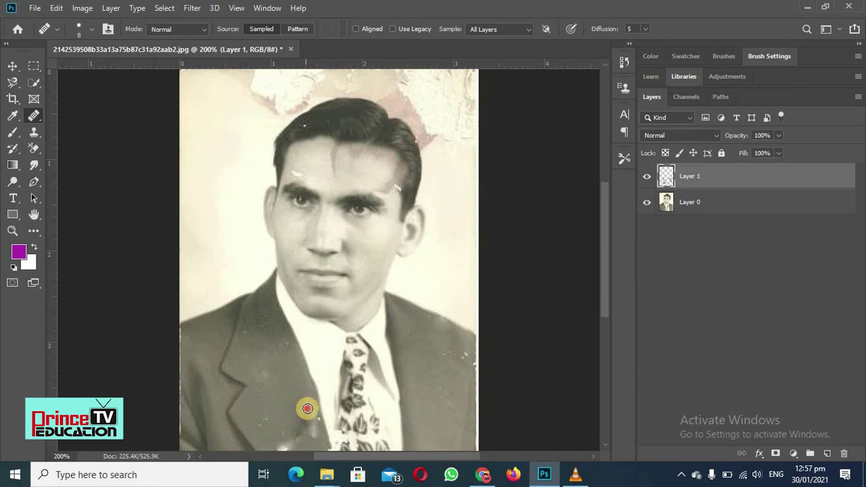
Touch up the leftover blotches at the bottom of the photo's left-hand lapel with the Healing Brush
click(91, 30)
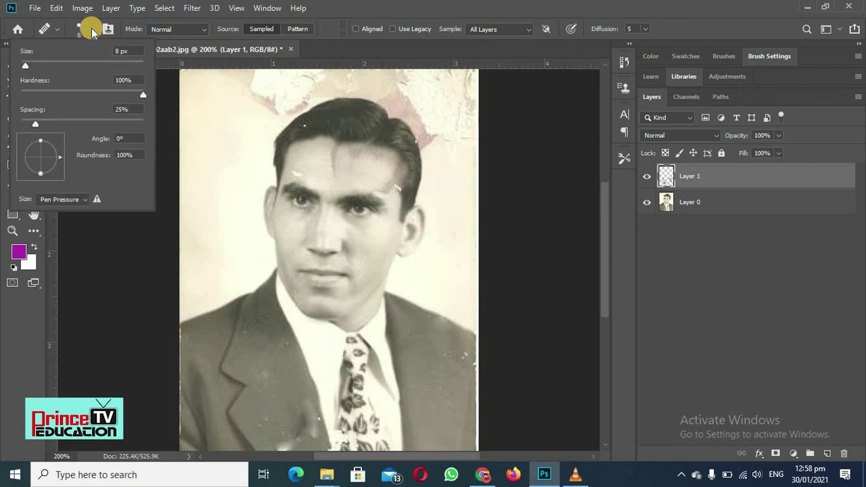
click(92, 30)
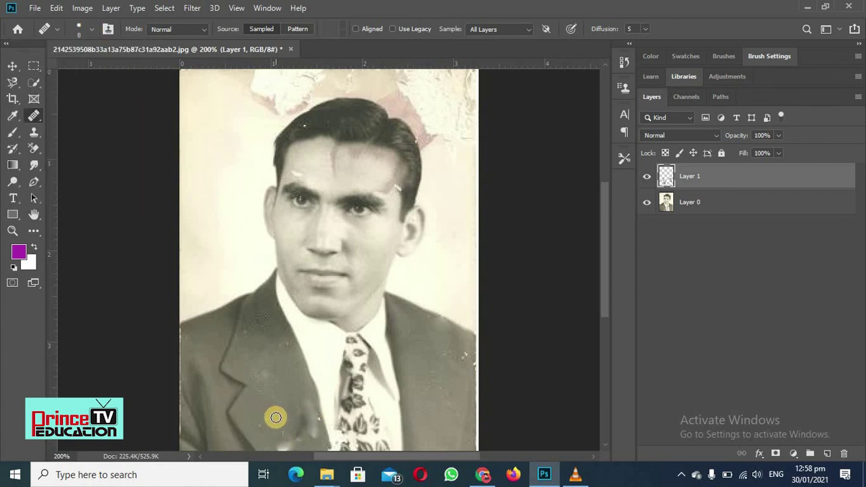
drag(281, 450, 285, 450)
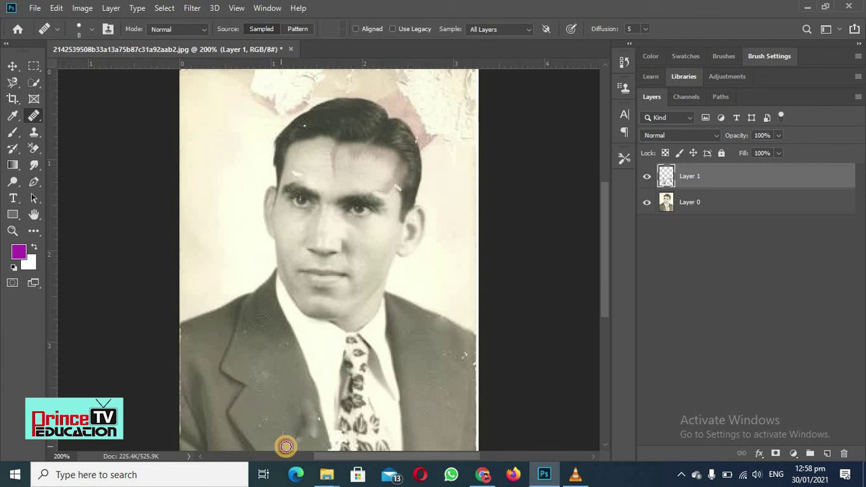
drag(309, 412, 305, 432)
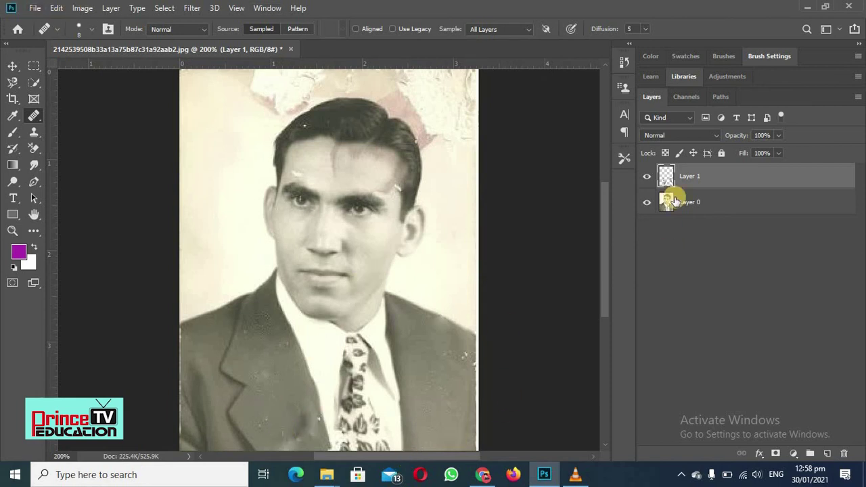
Toggle the visibility of Layer 1 several times to compare the retouched jacket with the original photo
click(647, 177)
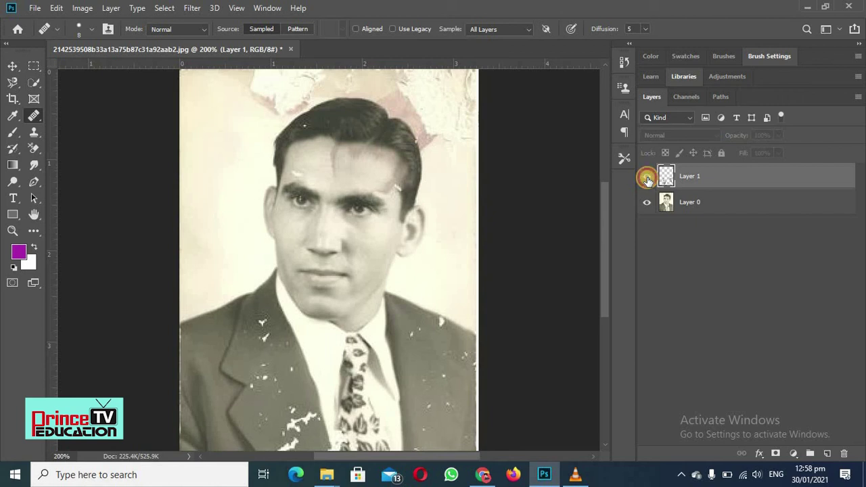
click(647, 178)
click(646, 178)
click(646, 178)
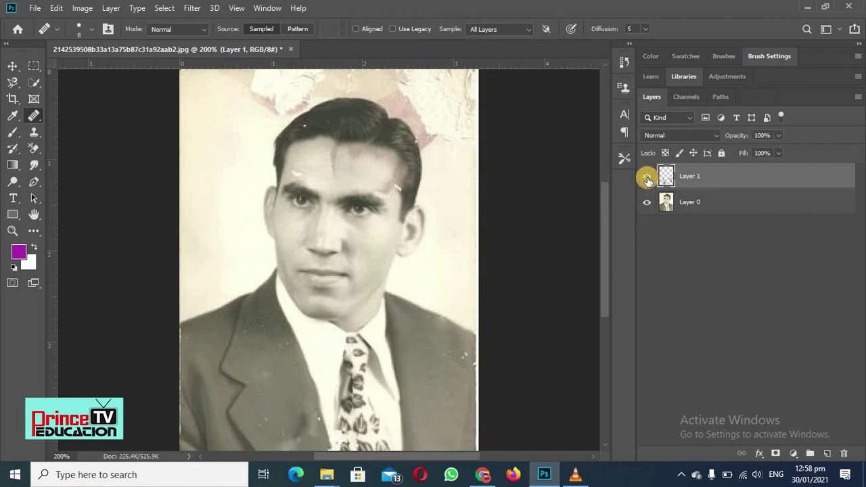
click(647, 179)
click(647, 179)
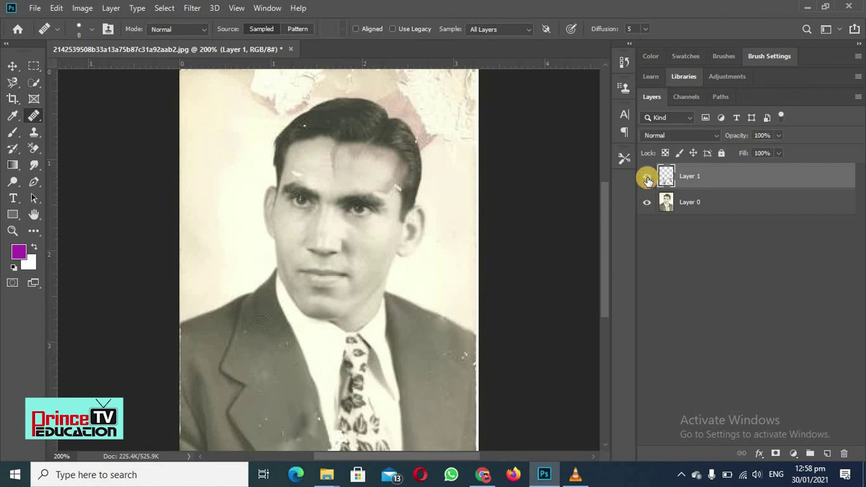